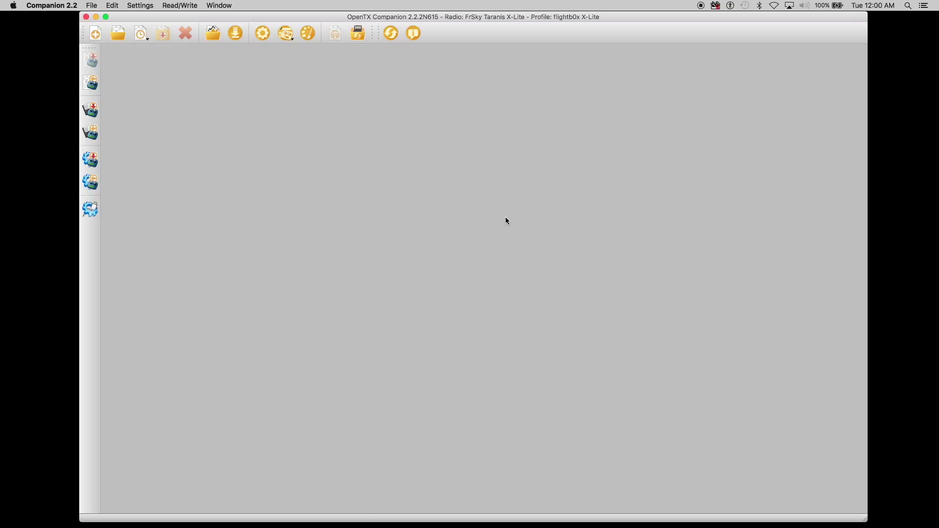
left_click(90, 132)
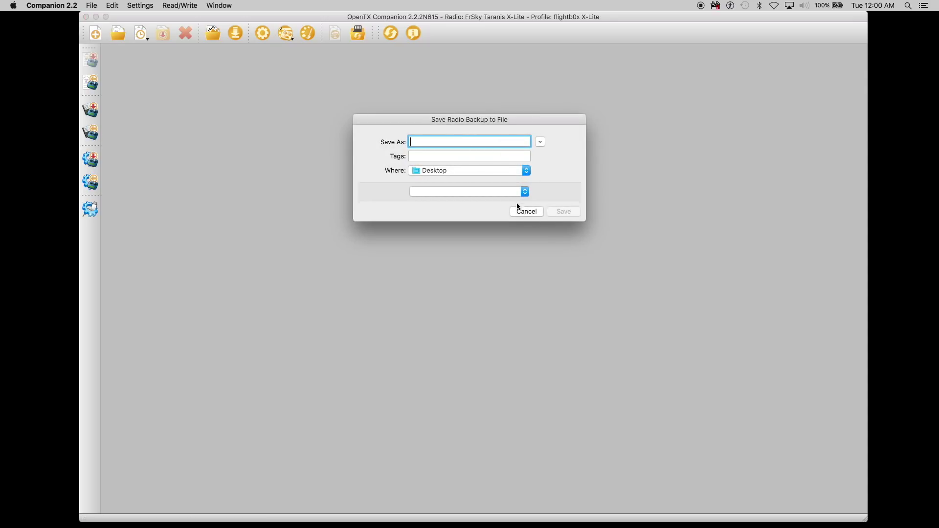
left_click(521, 211)
left_click(92, 187)
left_click(526, 211)
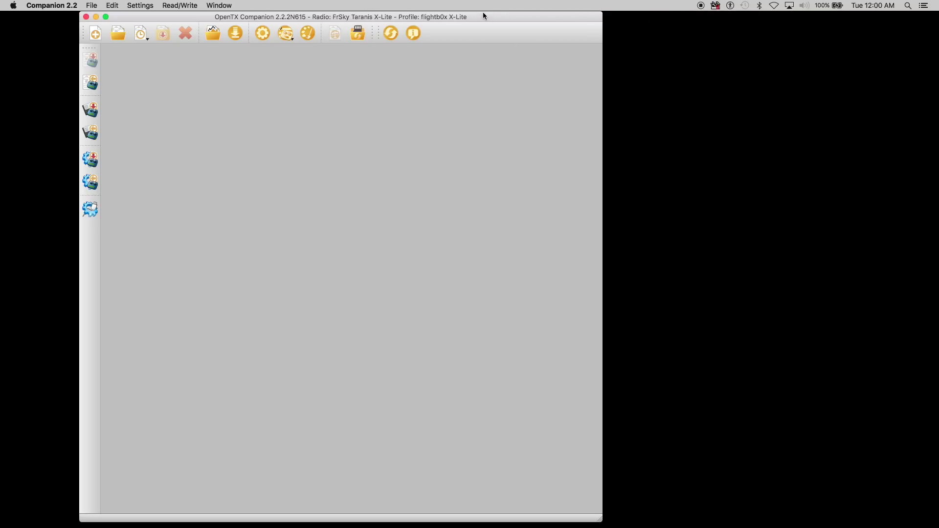
left_click_drag(485, 16, 547, 17)
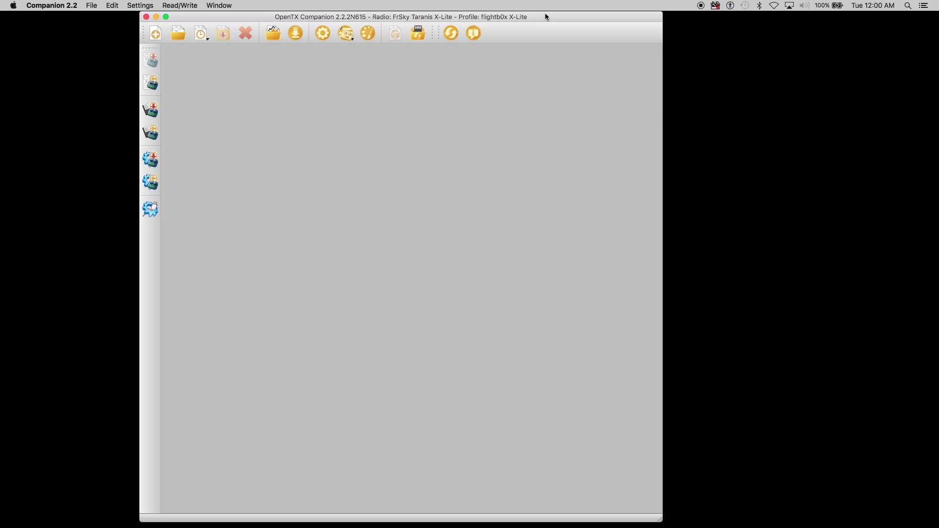
left_click_drag(545, 15, 598, 12)
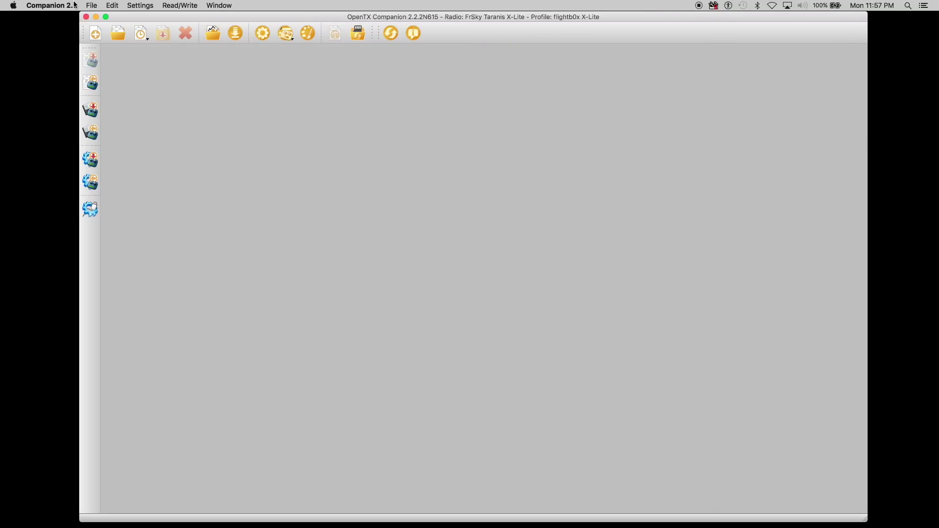
- Open the preferences and review the radio profile, including the menu language options, and the application settings
left_click(81, 5)
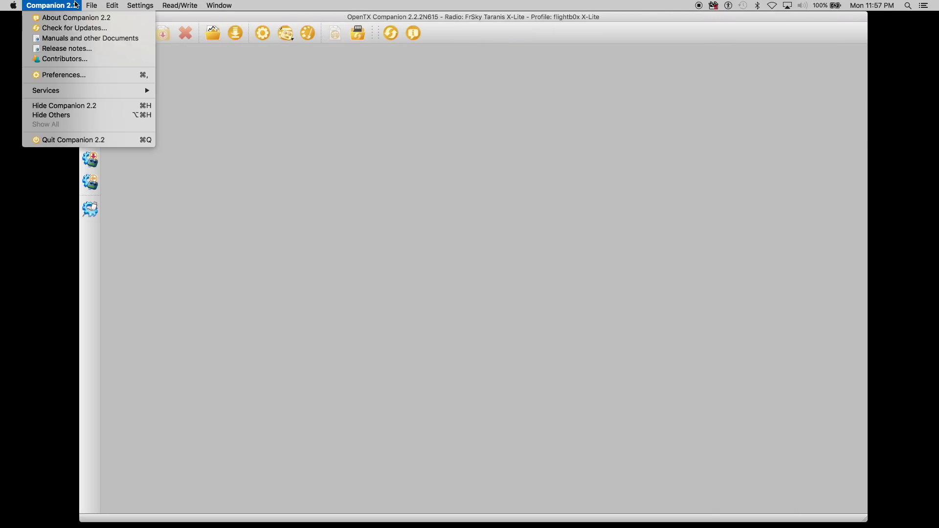
left_click(76, 74)
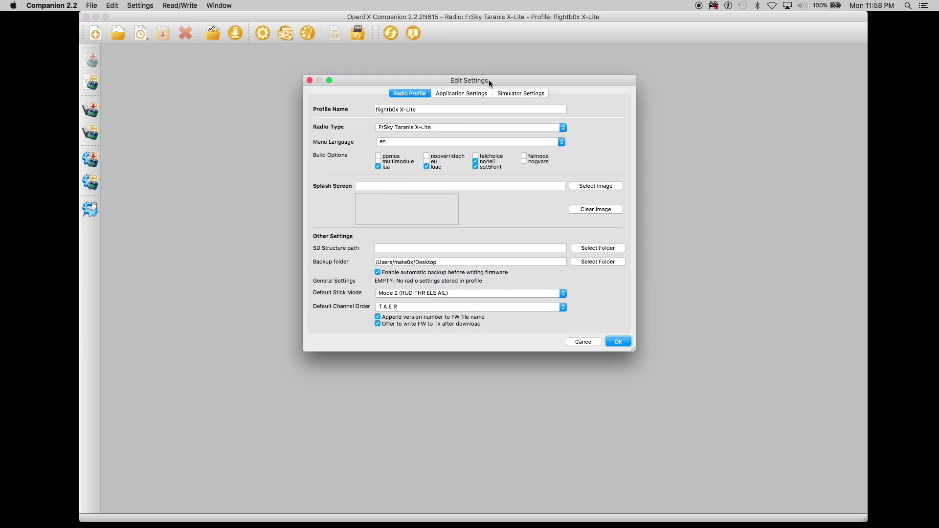
left_click_drag(489, 80, 406, 100)
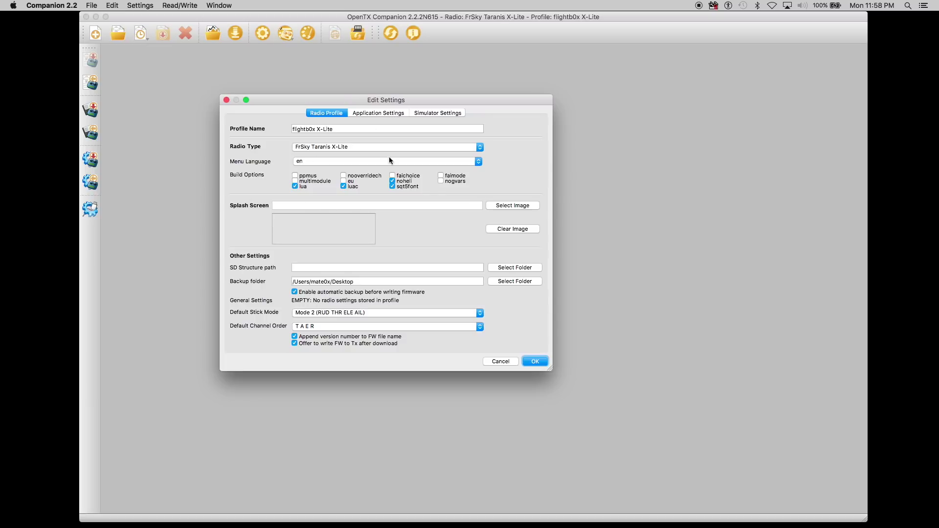
left_click(321, 162)
left_click(316, 161)
left_click(368, 114)
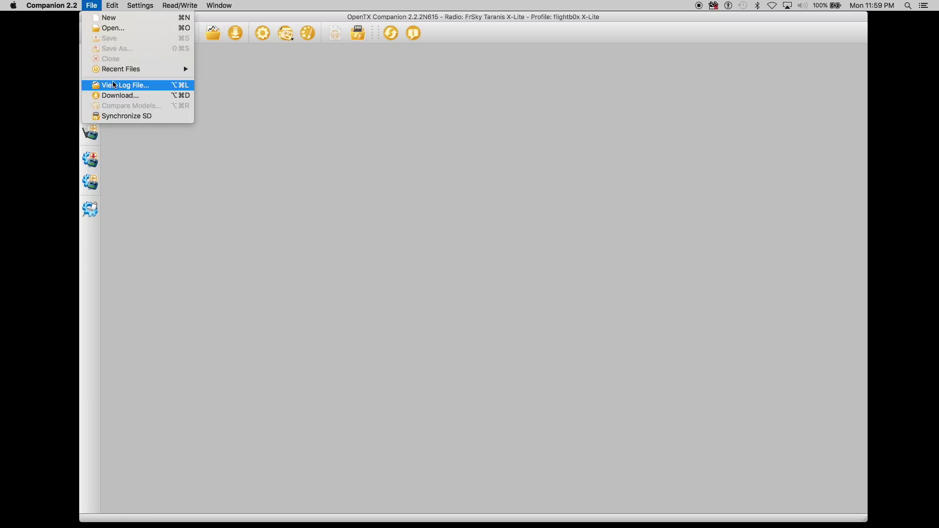
- Download the opentx-xlite-noheli-lua-luac-sqt5font-en firmware to the Desktop and decline writing it to the radio
left_click(122, 96)
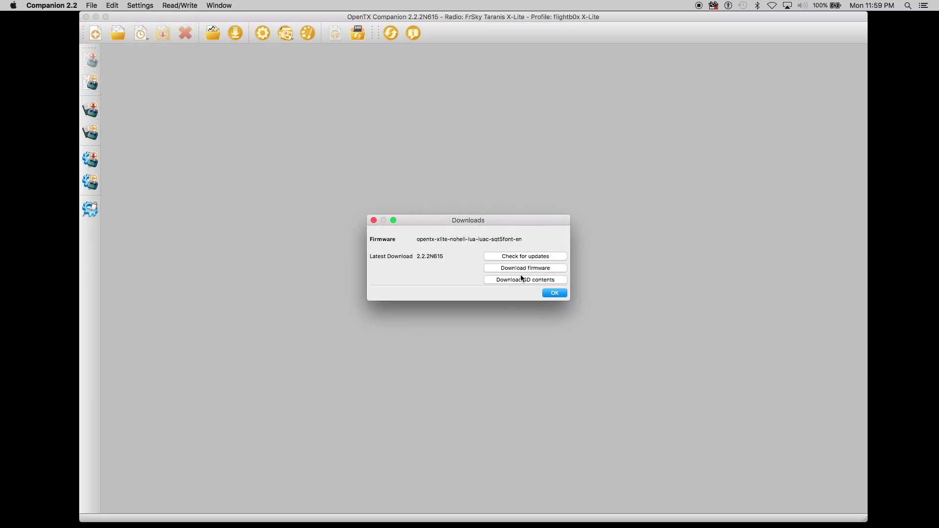
left_click(528, 268)
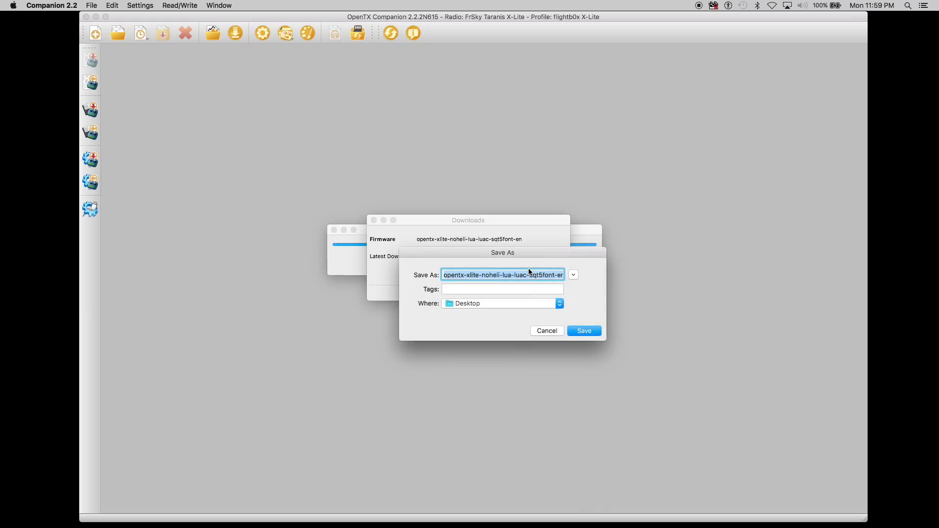
left_click_drag(504, 252, 266, 292)
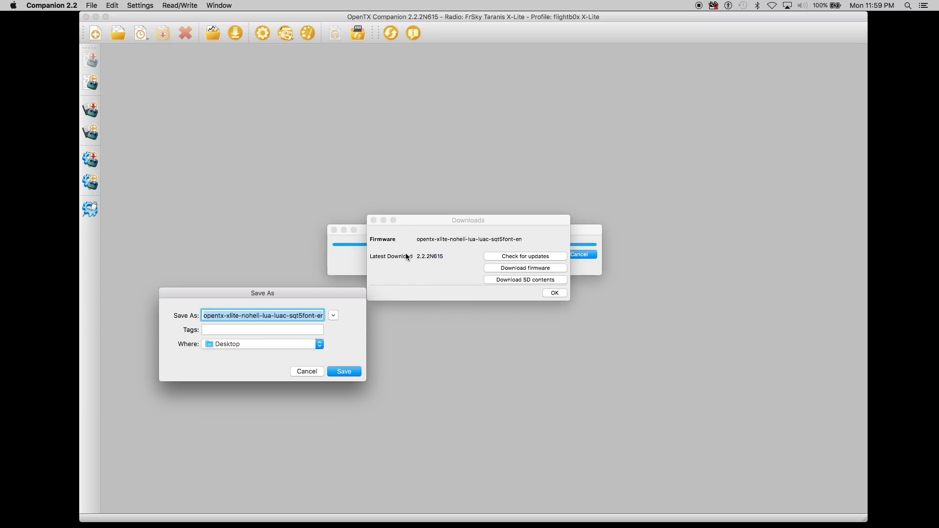
left_click_drag(359, 231, 311, 128)
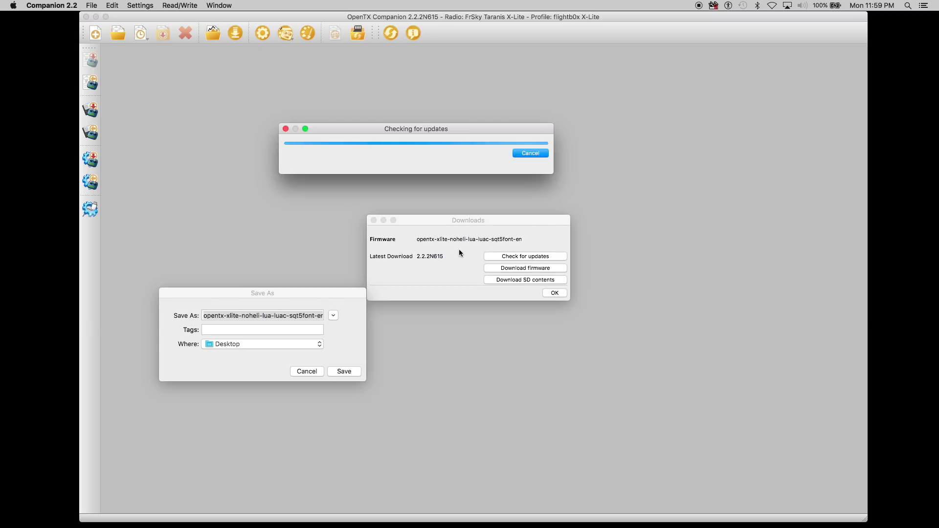
left_click_drag(268, 292, 355, 274)
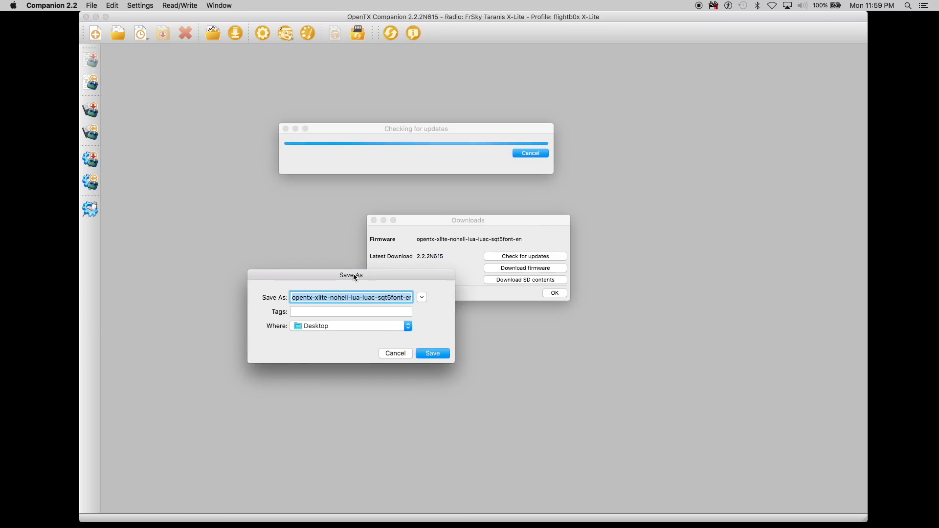
left_click(436, 352)
left_click(436, 351)
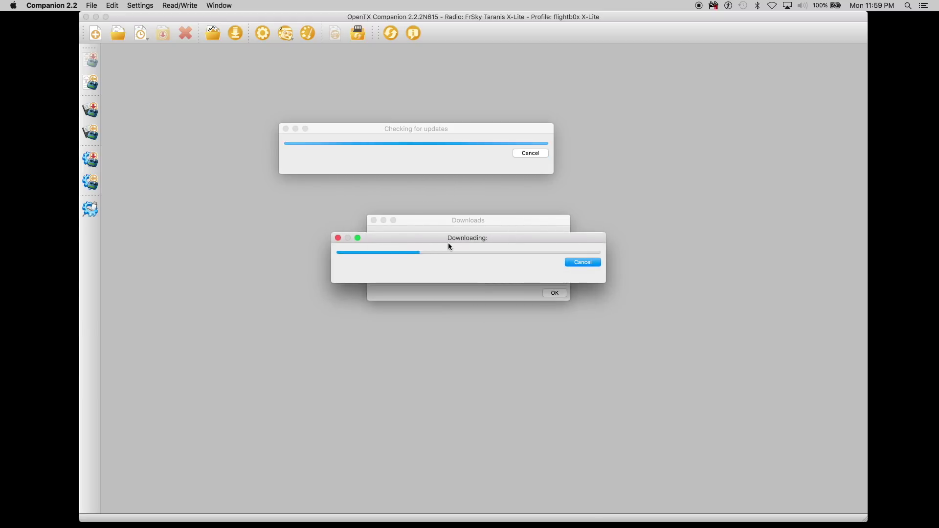
left_click_drag(482, 225, 397, 187)
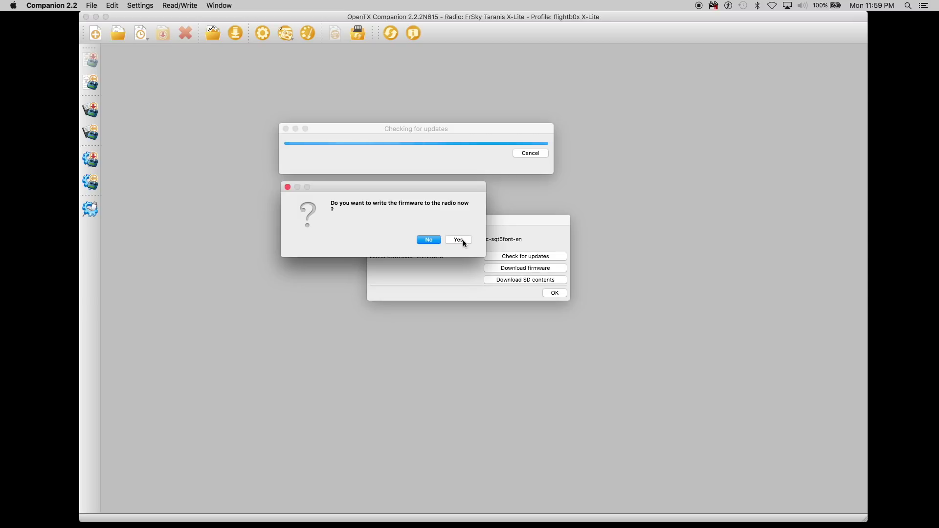
left_click(430, 239)
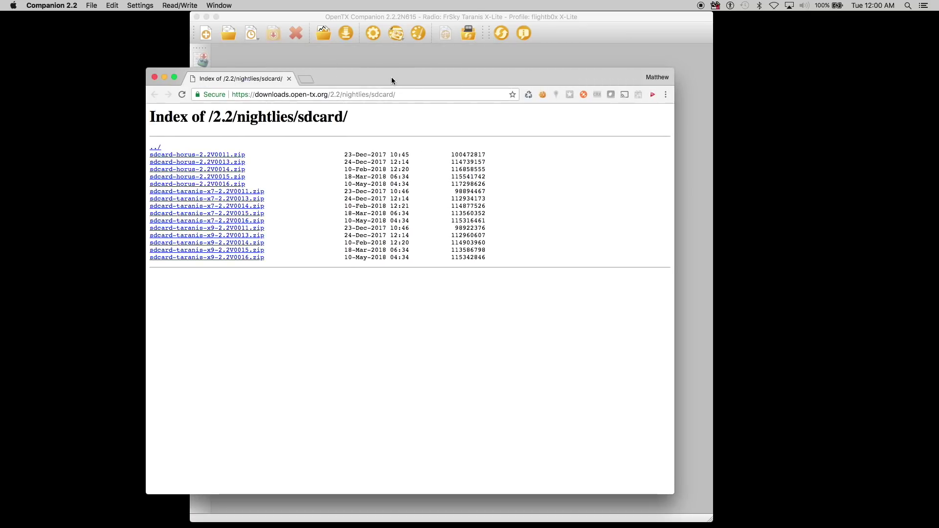
- Download sdcard-taranis-x7-2.2V0016.zip from the OpenTX 2.2 nightlies SD card index
left_click_drag(391, 77, 444, 75)
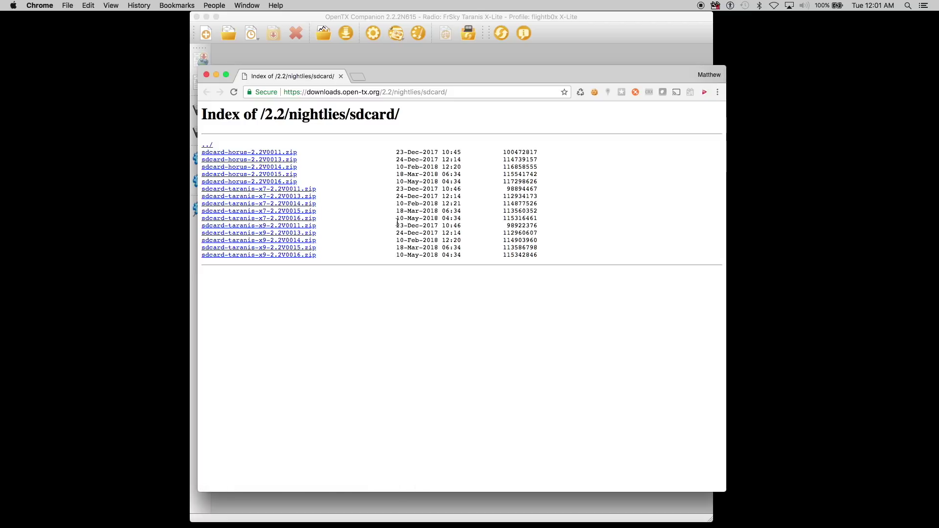
left_click_drag(397, 219, 460, 221)
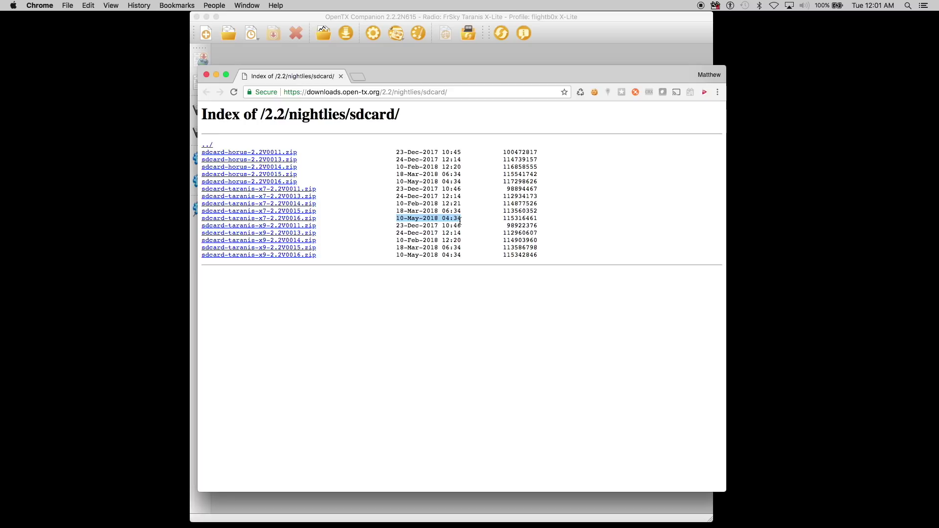
left_click(308, 221)
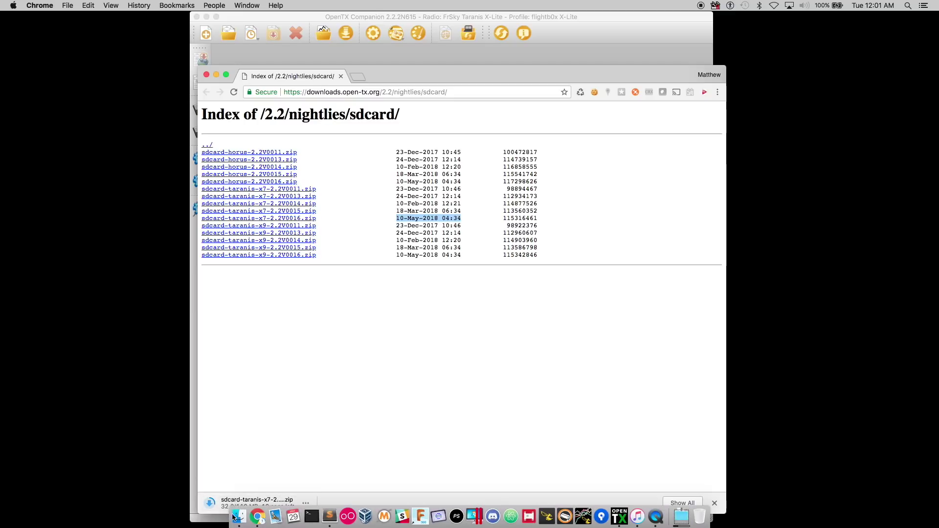
- Switch to Finder and examine the sdcard-taranis-x7-2.2V0016 folder in Downloads, including the en folder inside SOUNDS
left_click(239, 520)
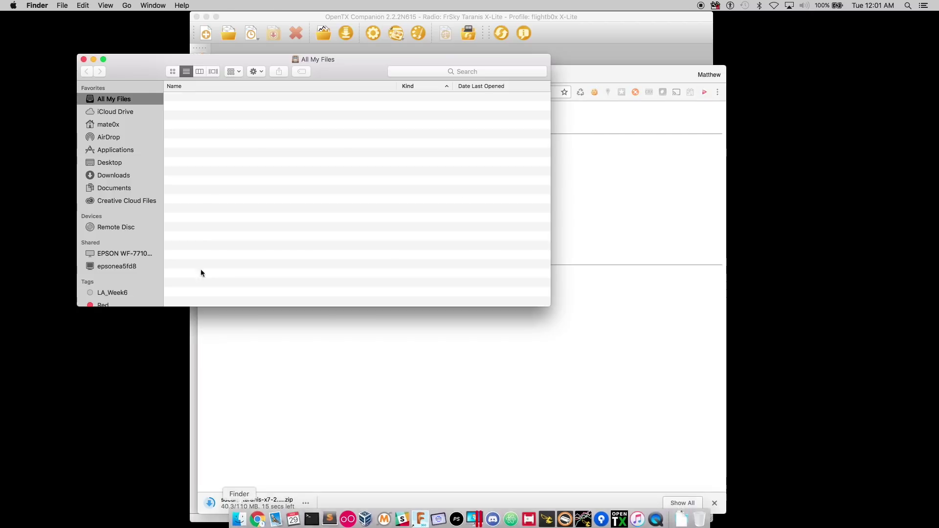
left_click(114, 176)
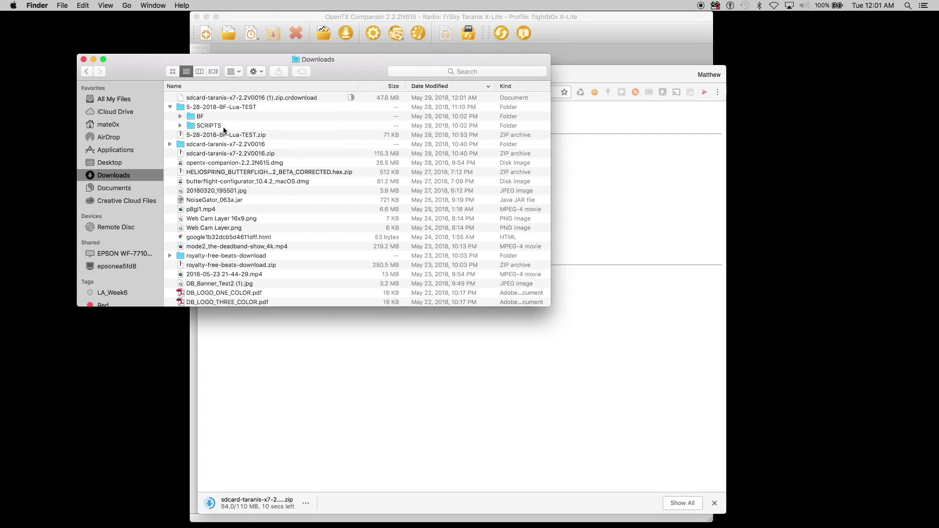
double_click(215, 144)
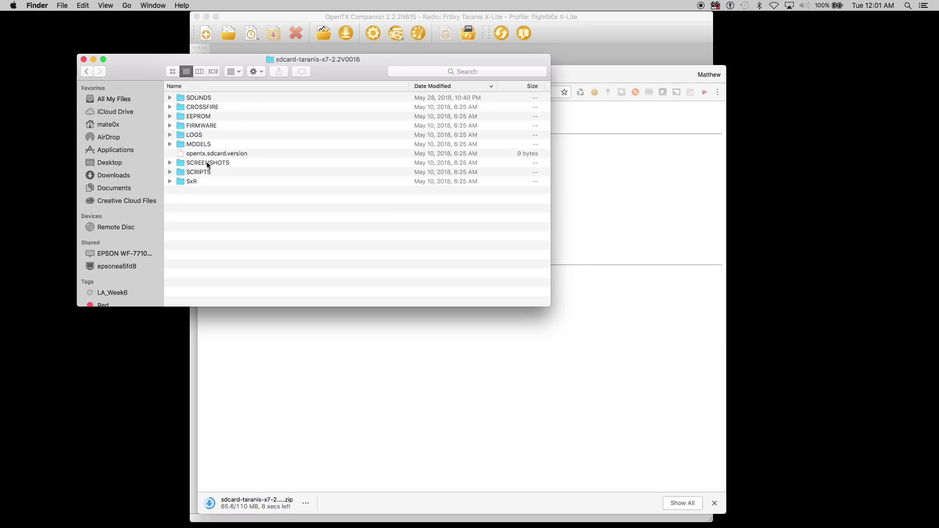
left_click(170, 97)
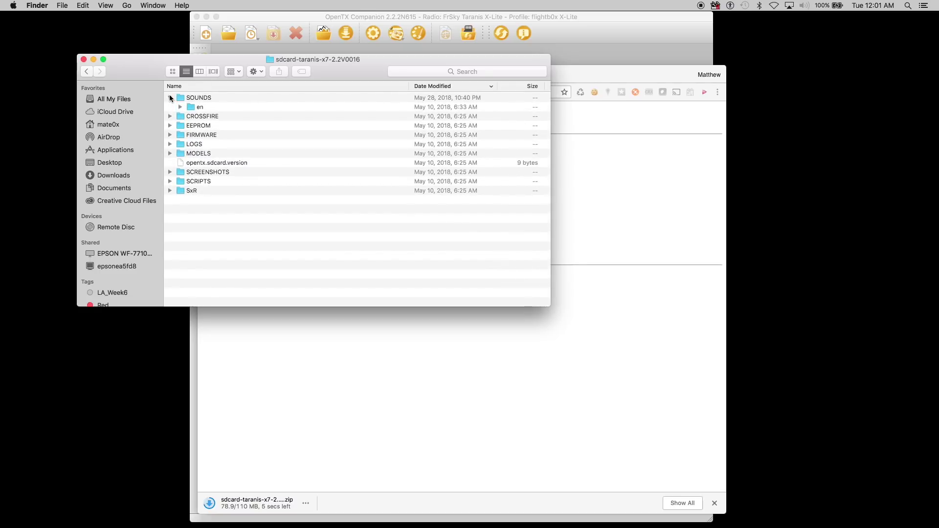
double_click(200, 97)
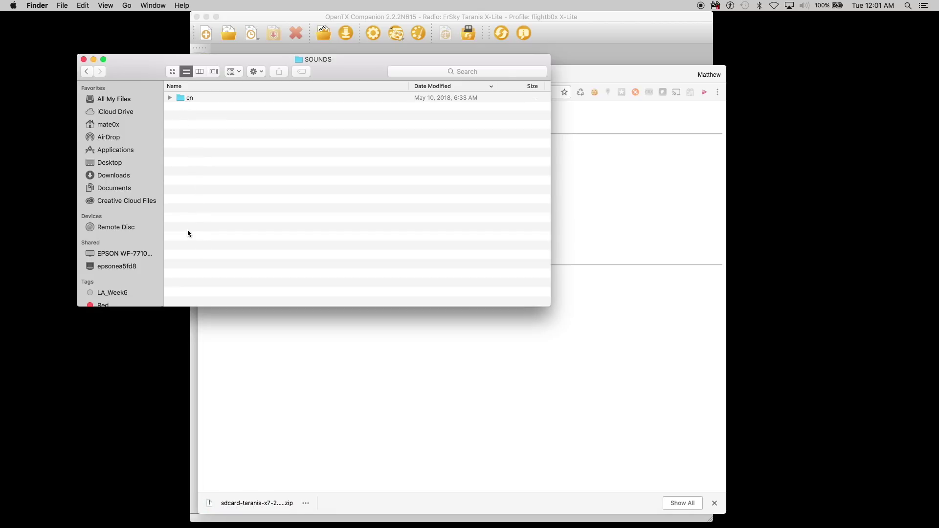
left_click(187, 97)
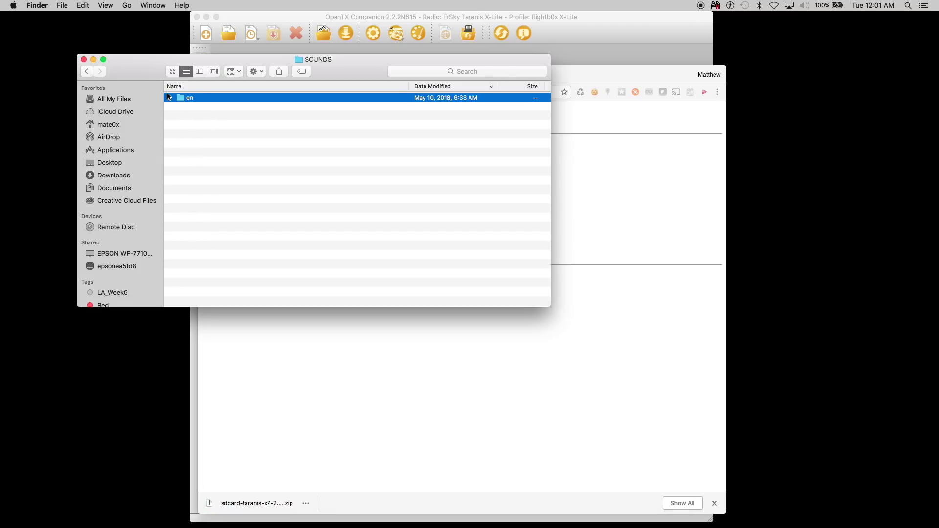
left_click(169, 98)
left_click(170, 97)
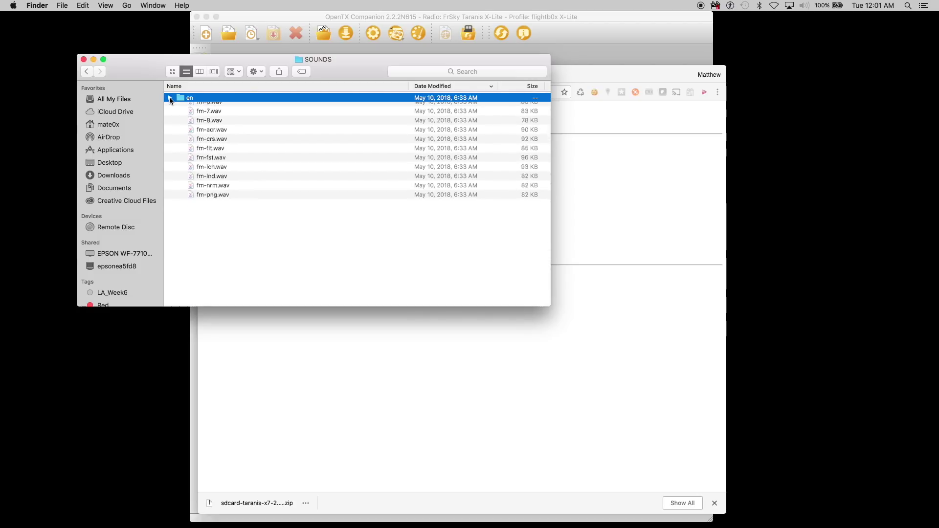
left_click(87, 75)
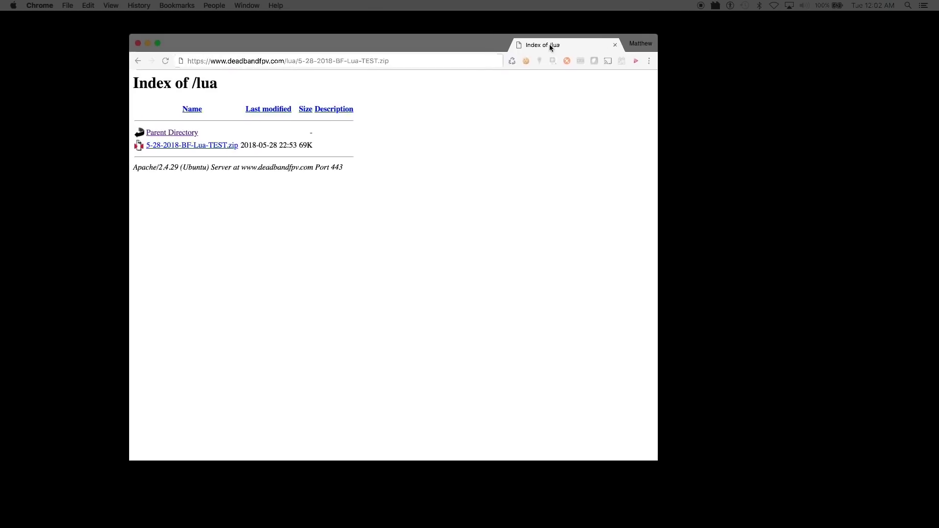
- Check the web address for 5-28-2018-BF-Lua-TEST.zip on the deadbandfpv.com Lua index page
left_click_drag(588, 62, 586, 60)
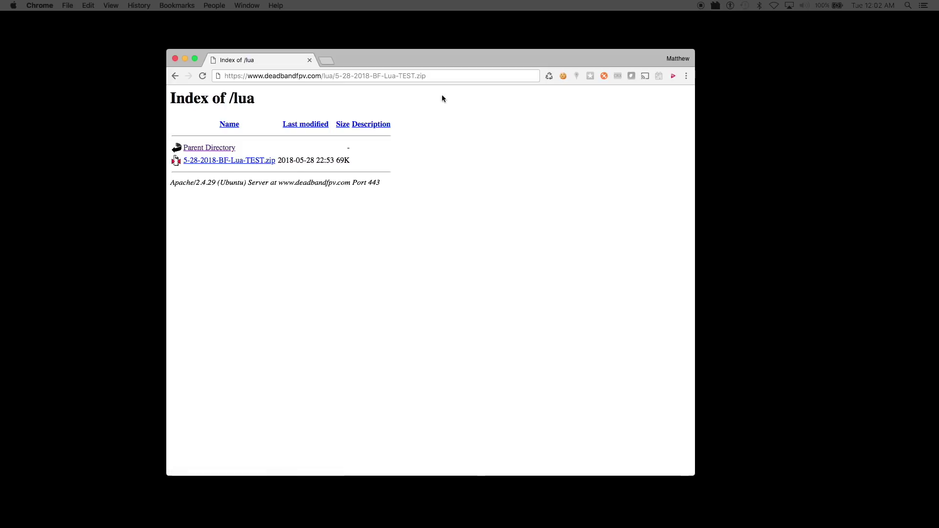
left_click(414, 77)
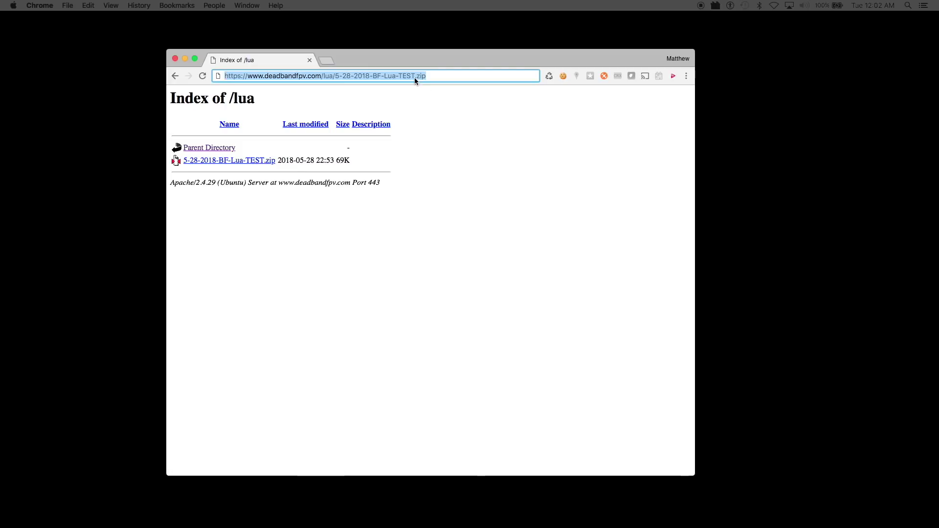
left_click(491, 134)
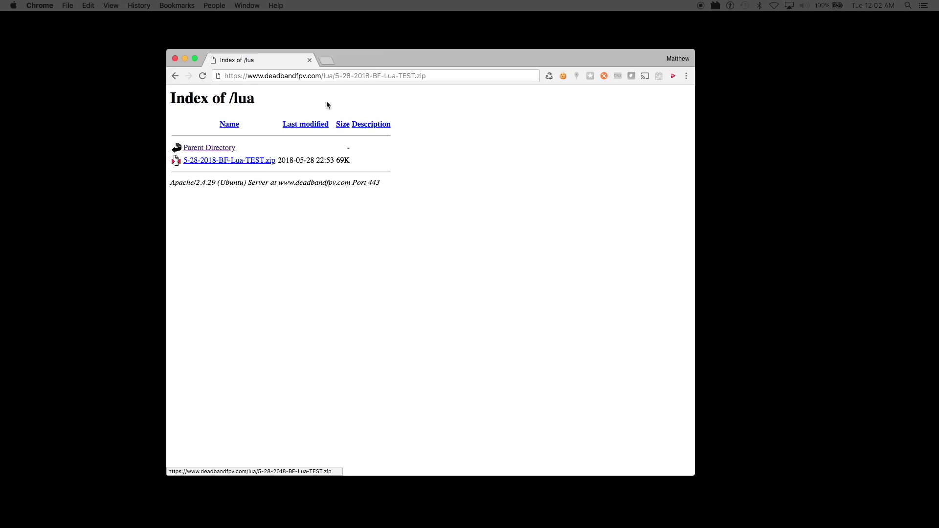
left_click(423, 76)
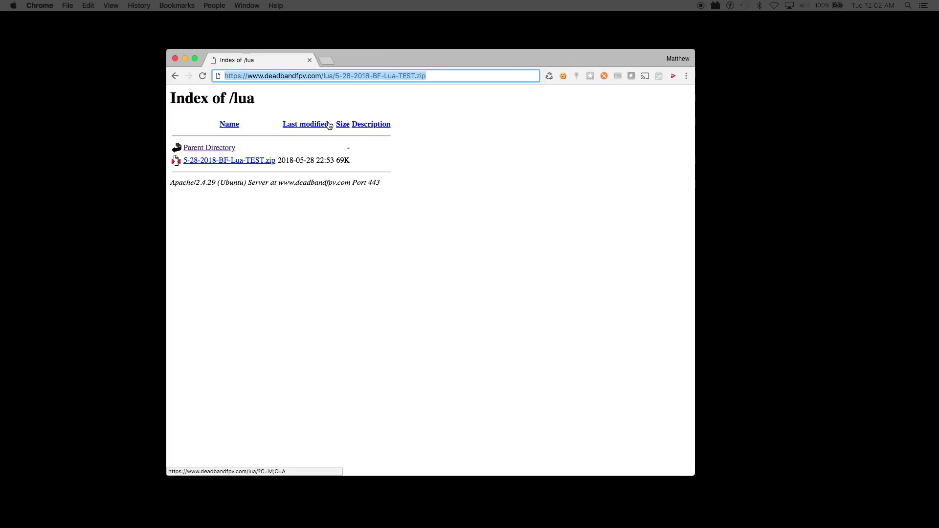
mouse_move(370, 60)
left_mouse_down()
mouse_move(315, 70)
mouse_move(410, 68)
mouse_move(383, 62)
left_mouse_up()
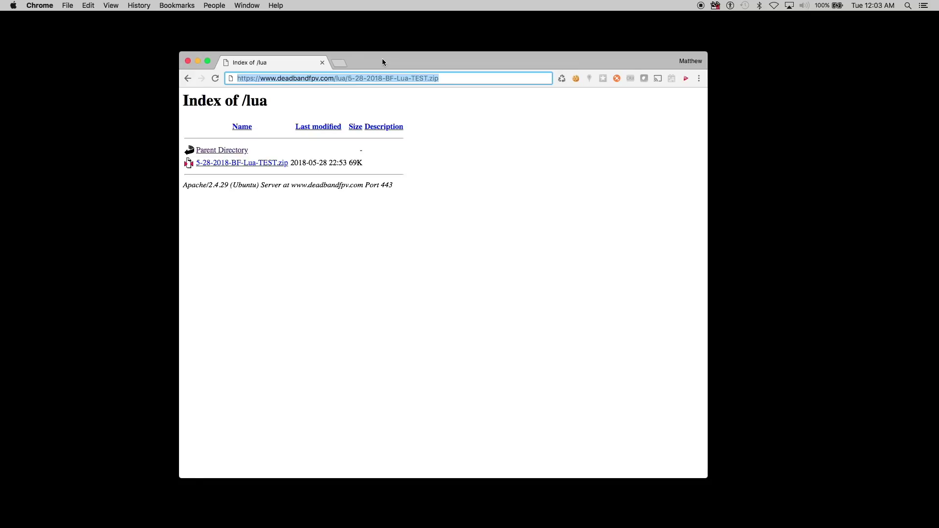
- Hide the browser and open the extracted 5-28-2018-BF-Lua-TEST folder in the Downloads folder
key("super+h")
left_click_drag(389, 74, 219, 61)
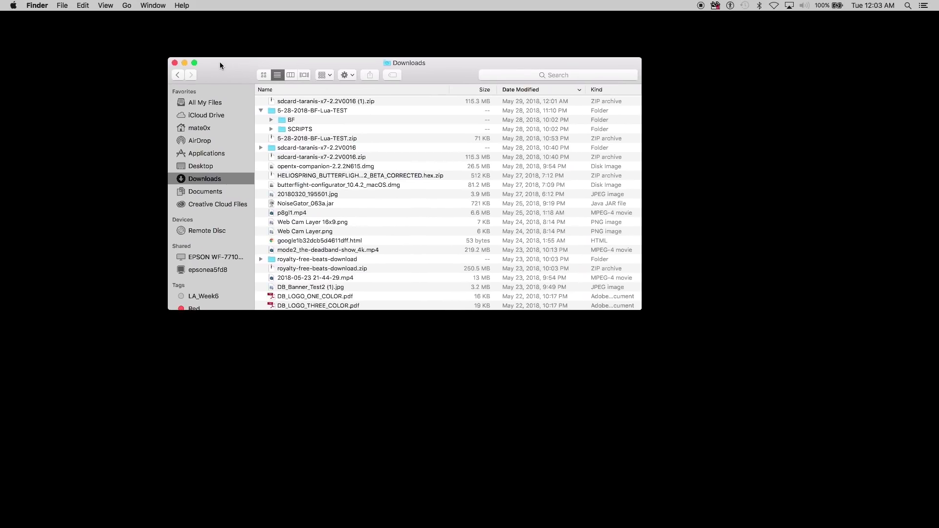
left_click(308, 139)
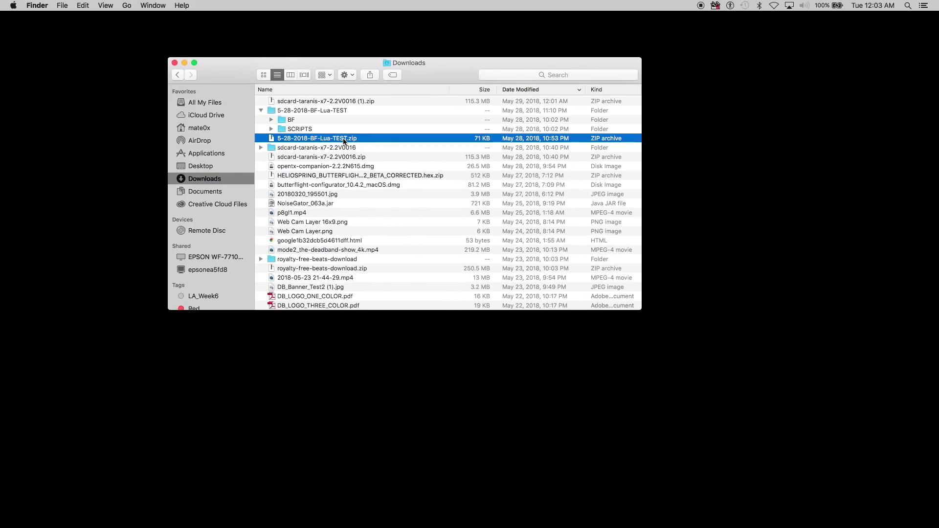
double_click(325, 110)
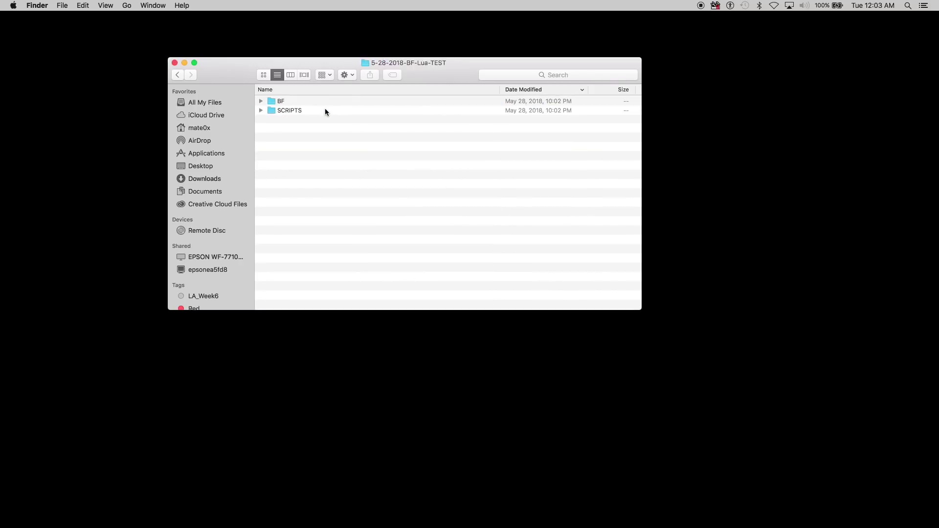
- Select the BF and SCRIPTS folders together in 5-28-2018-BF-Lua-TEST and view the actions available for them
left_click(285, 103)
left_click(292, 111)
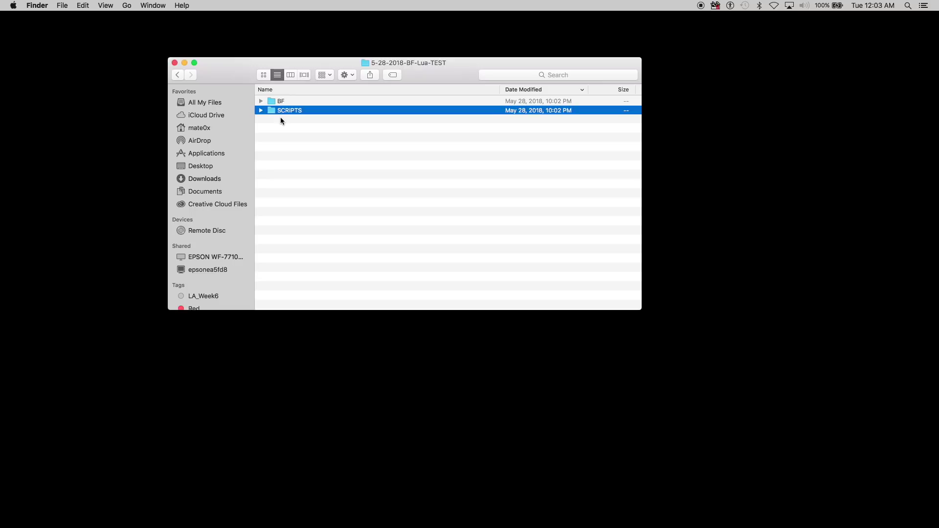
left_click(281, 103)
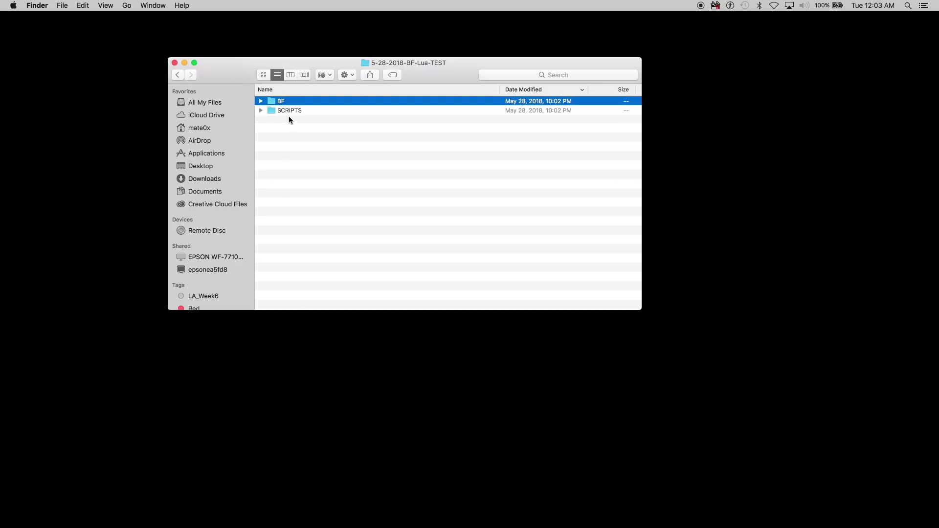
left_click(289, 110, "shift")
right_click(289, 110)
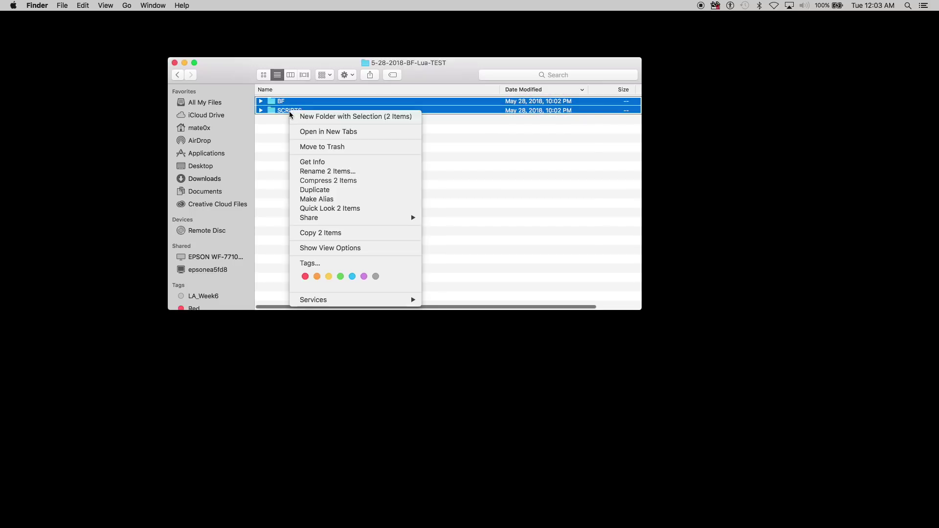
left_click(306, 147)
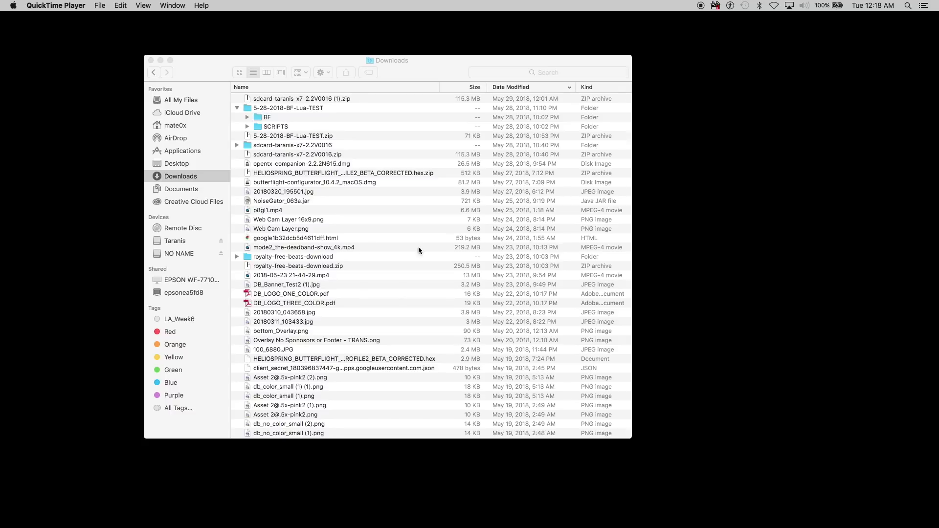
- Examine the contents of the Taranis and NO NAME drives, finishing on NO NAME, and reposition the Finder window
left_click(192, 242)
left_click(180, 243)
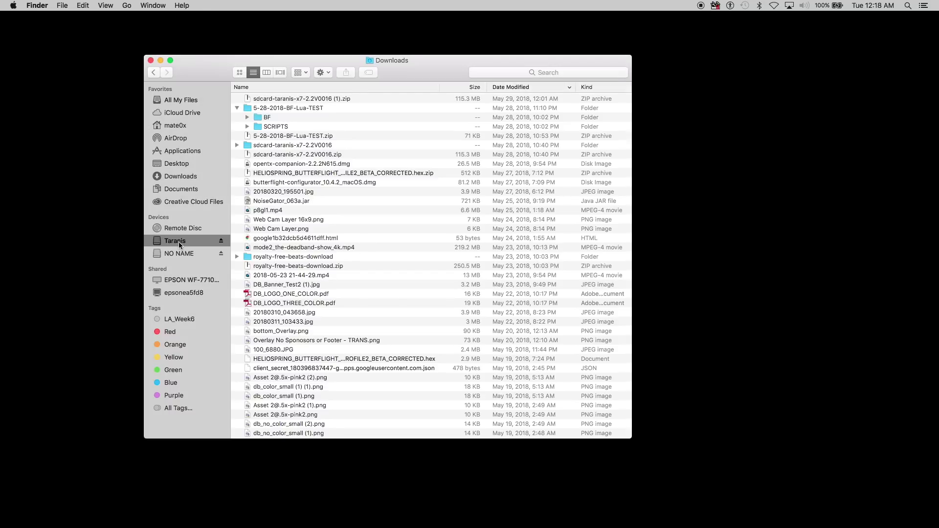
left_click(177, 253)
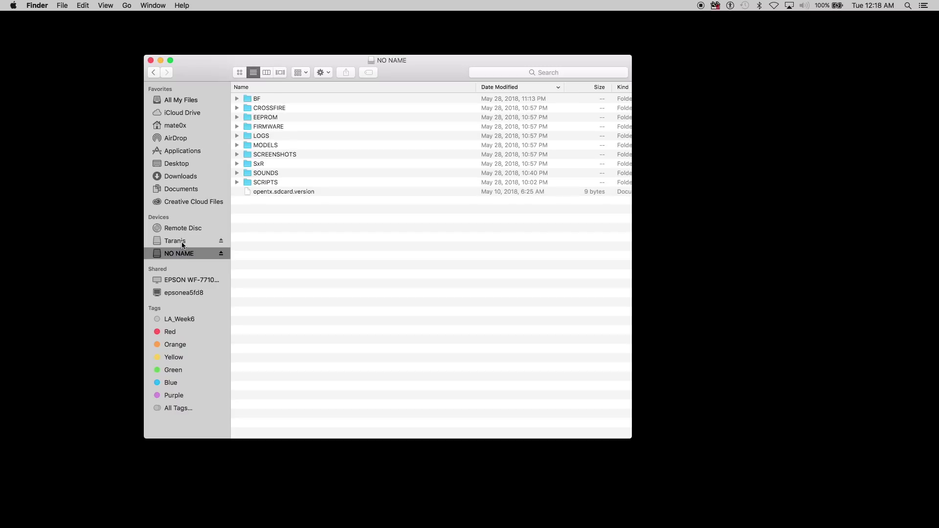
left_click(181, 244)
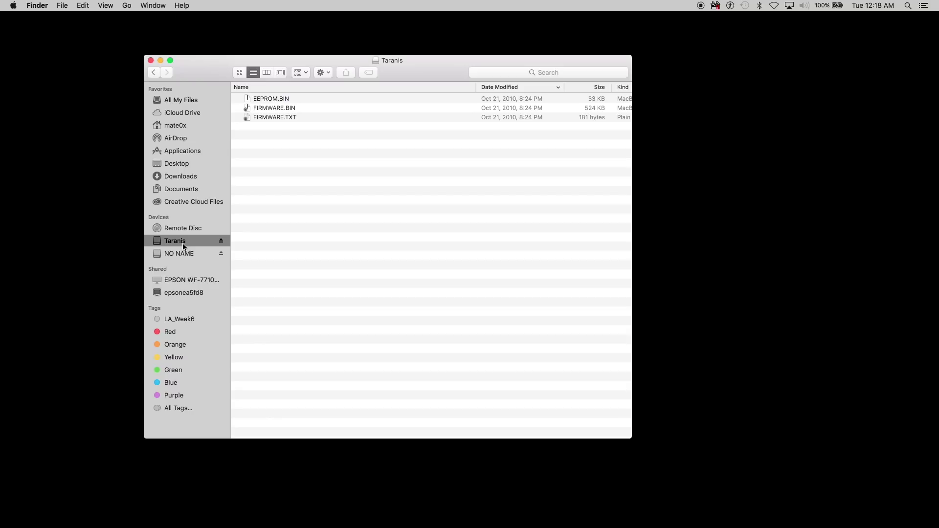
left_click(181, 255)
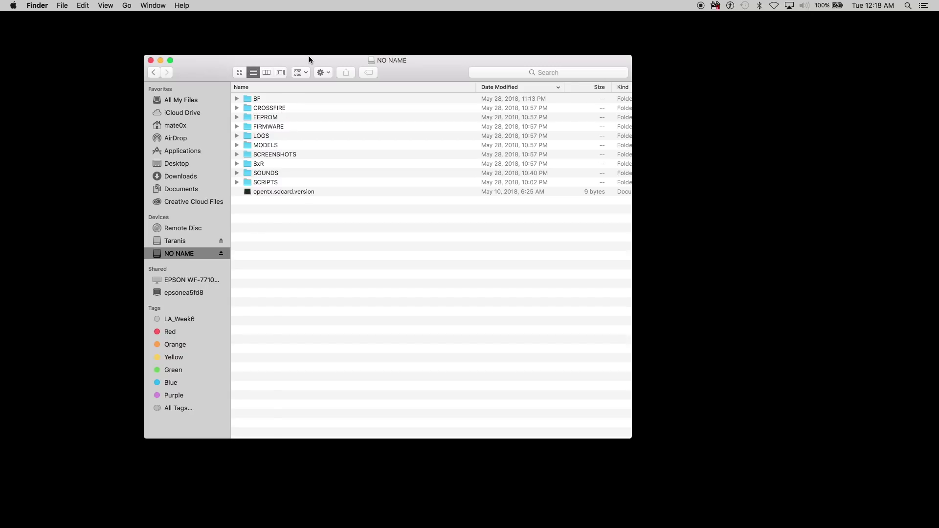
left_click_drag(309, 56, 370, 34)
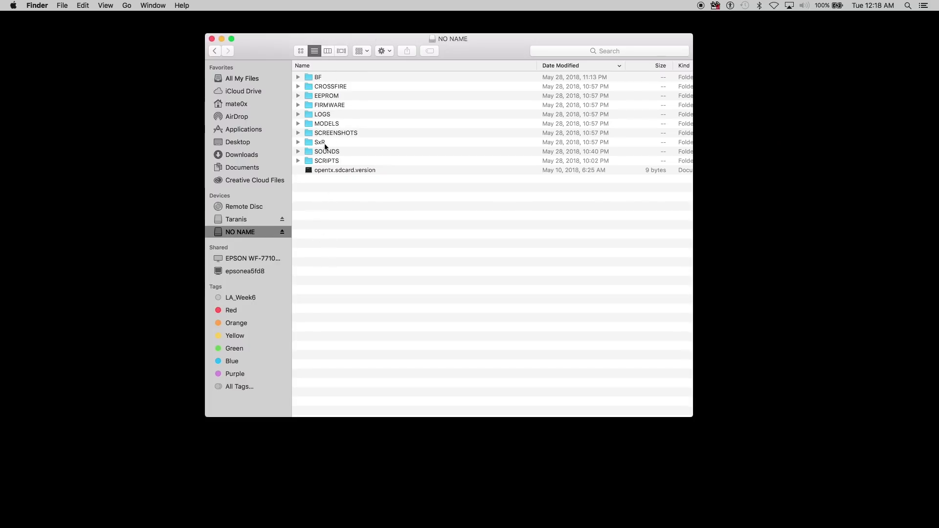
- Compare the sdcard-taranis-x7-2.2V0016 folder in Downloads, including its SOUNDS folder, with the folders on the NO NAME drive
left_click(249, 153)
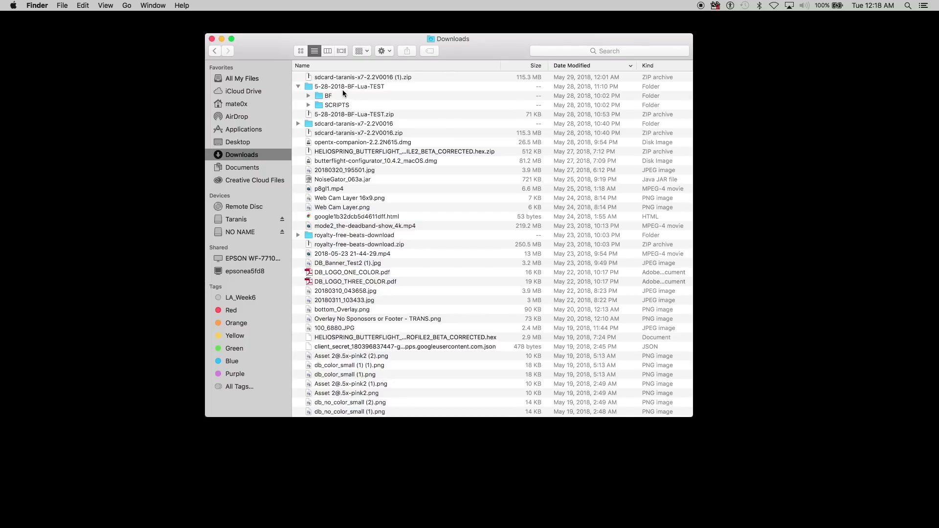
double_click(334, 124)
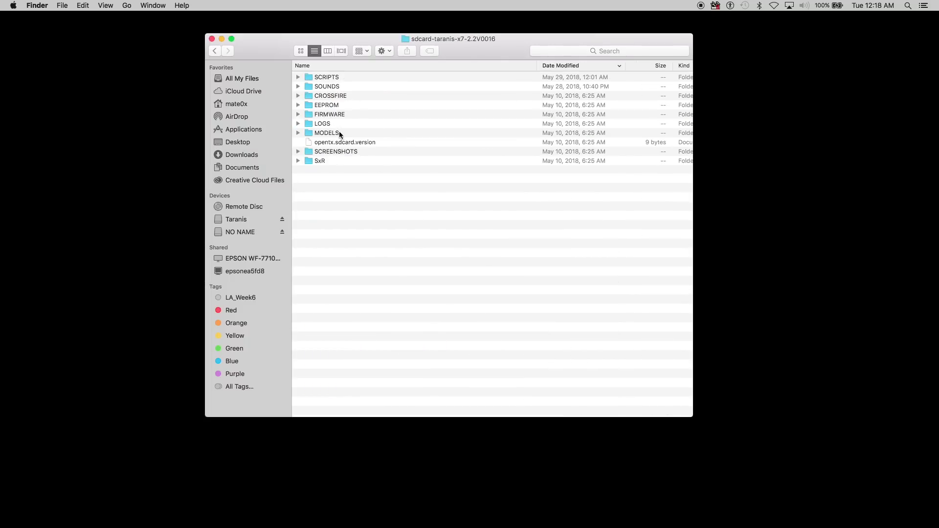
left_click(298, 86)
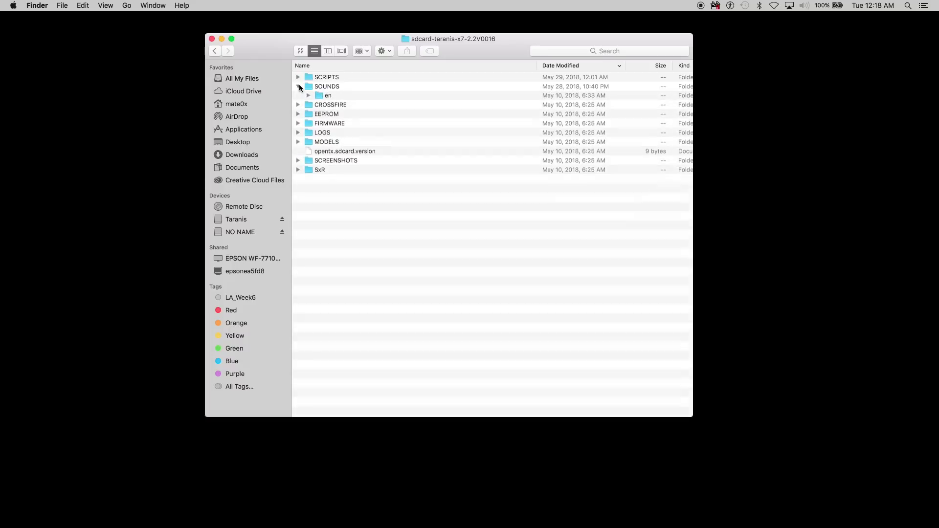
left_click(298, 86)
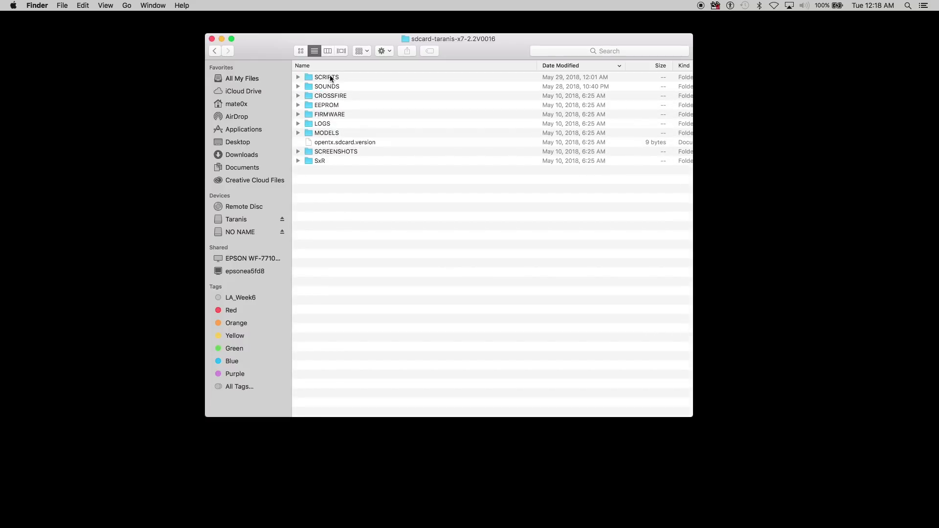
left_click(240, 233)
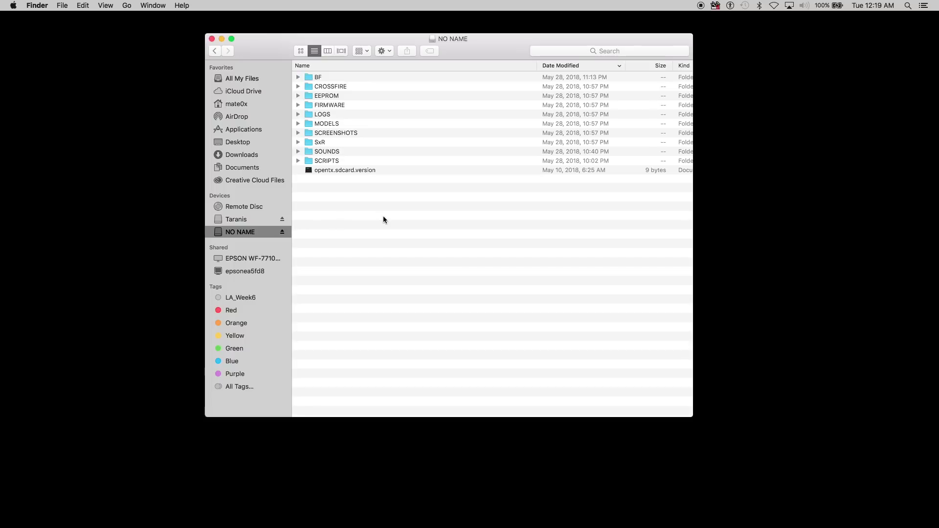
left_click(321, 77)
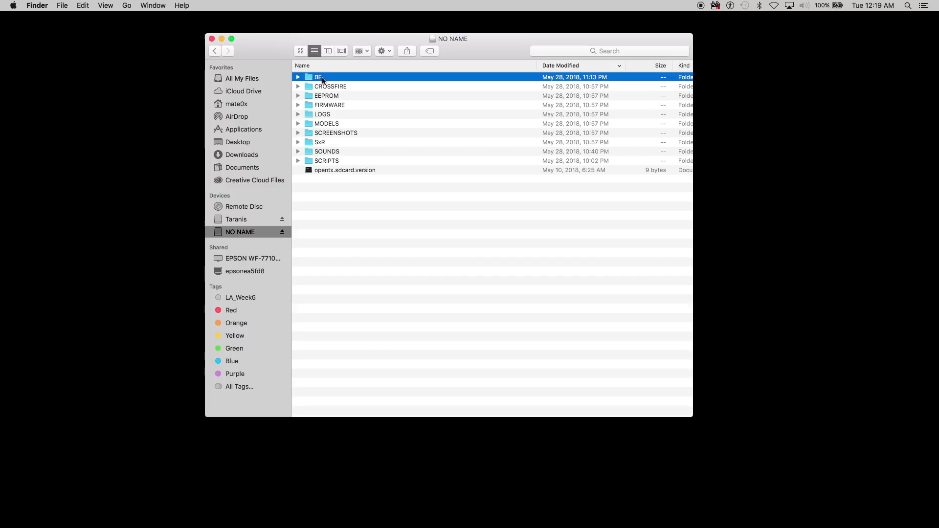
- Open the 5-28-2018-BF-Lua-TEST folder in Downloads and examine the contents of its BF and SCRIPTS folders
left_click(249, 156)
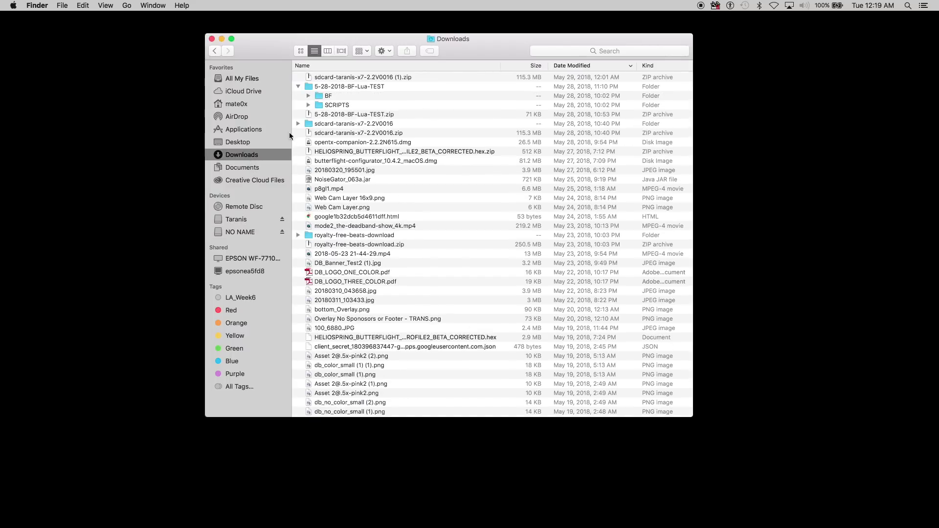
double_click(359, 86)
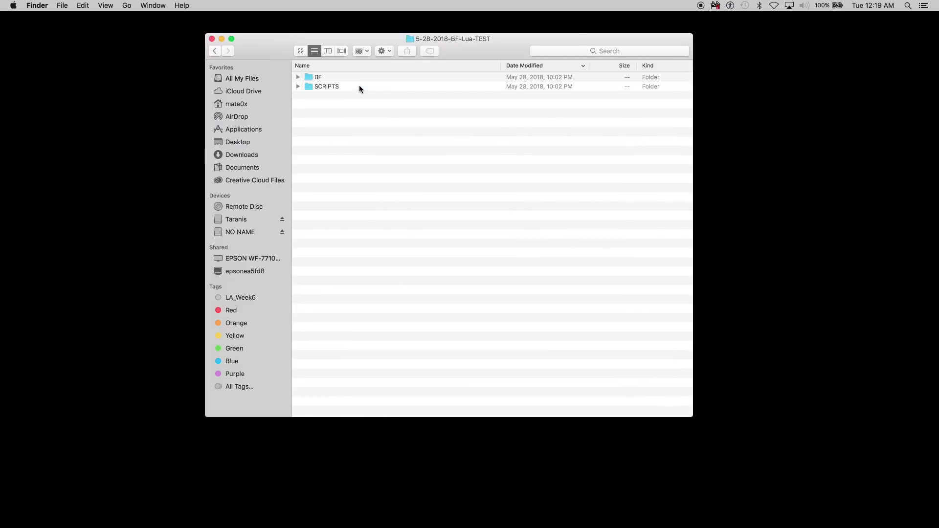
left_click(298, 86)
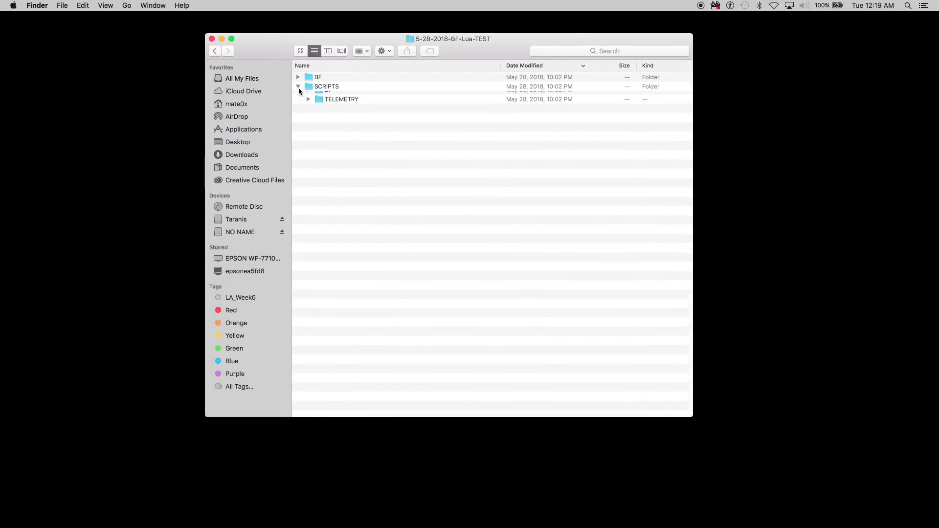
left_click(298, 77)
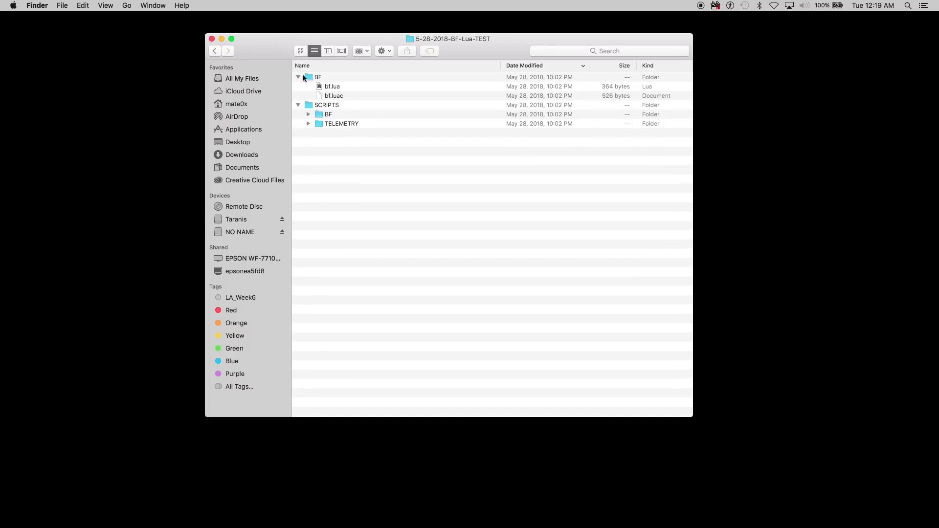
left_click(298, 105)
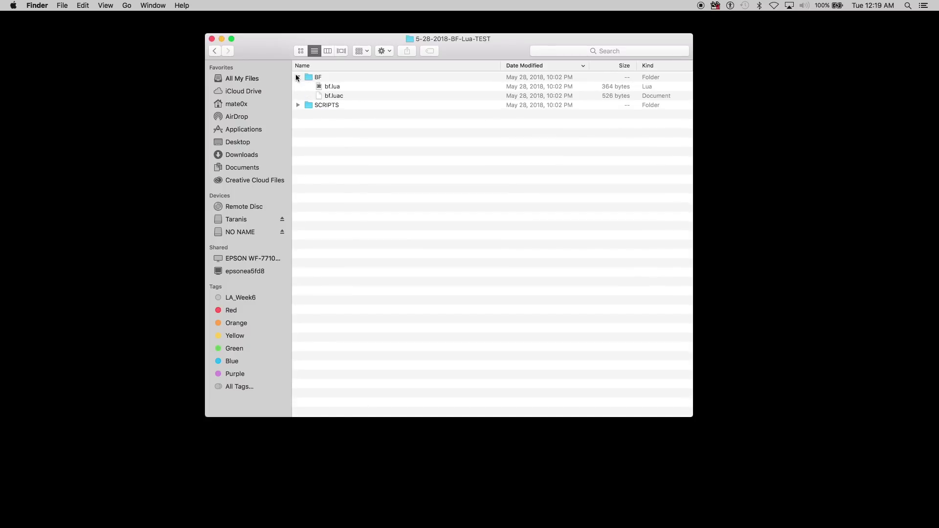
left_click(297, 76)
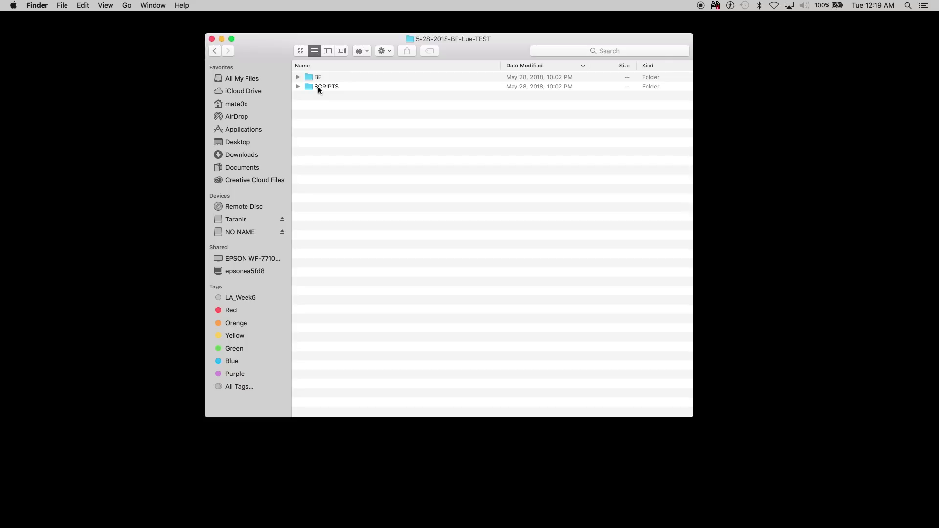
- Check the files inside the top-level BF folder on the NO NAME drive
left_click(237, 233)
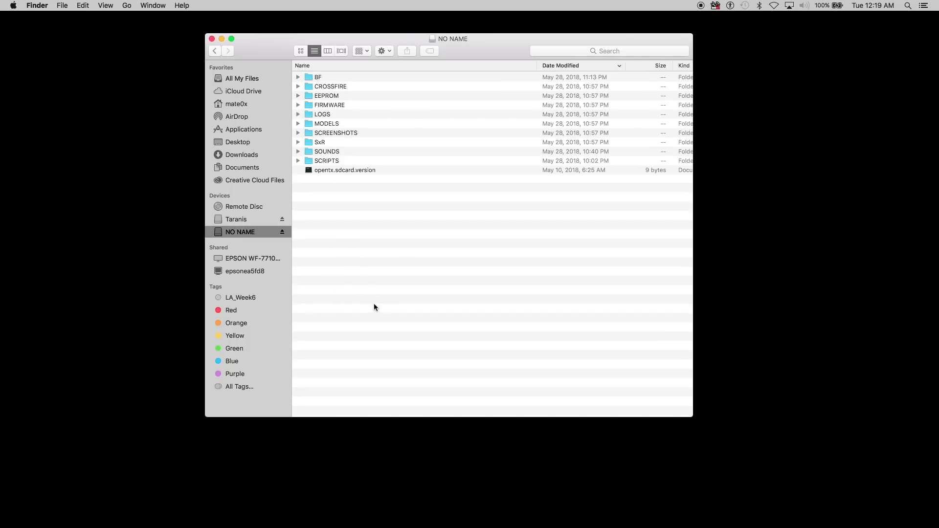
left_click(299, 77)
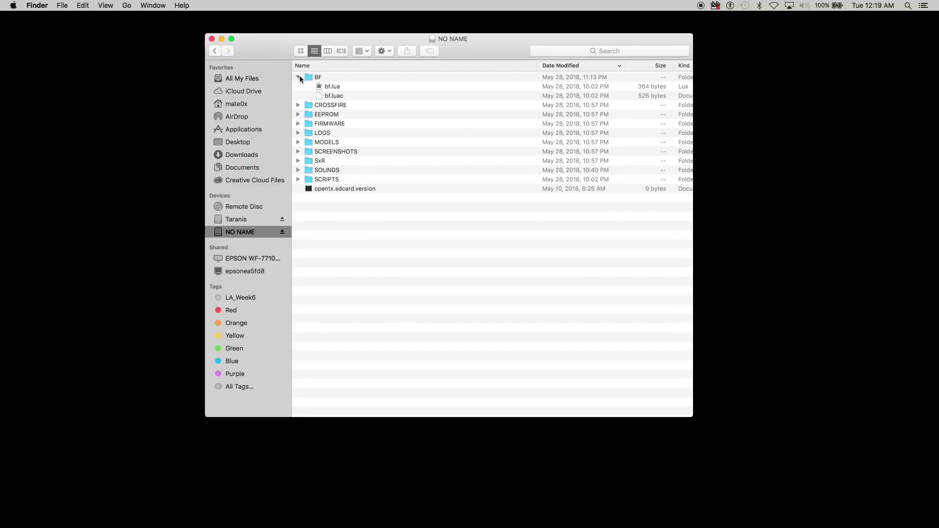
left_click(298, 78)
- Examine the SCRIPTS folder on the NO NAME drive, including the HORUS, MSP and X9 folders inside BF, and collapse it
left_click(297, 161)
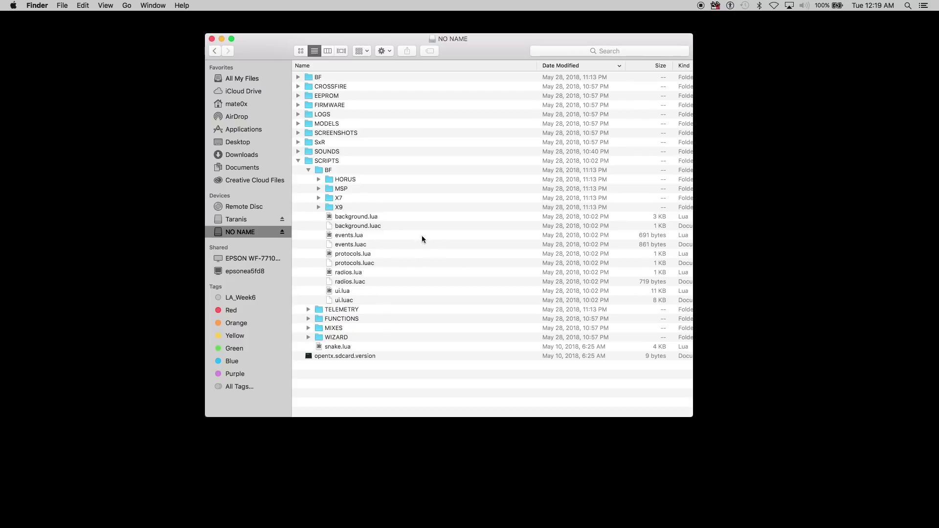
left_click(349, 179)
left_click(320, 187)
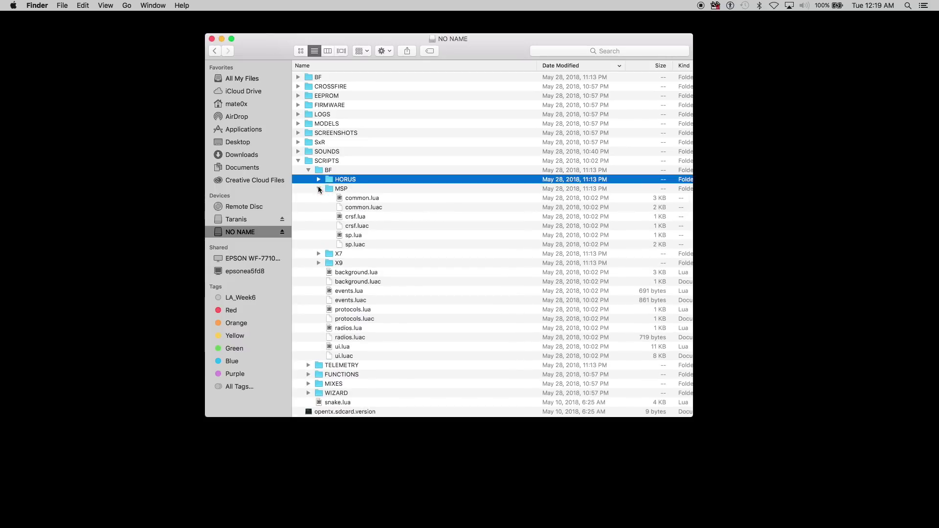
left_click(320, 186)
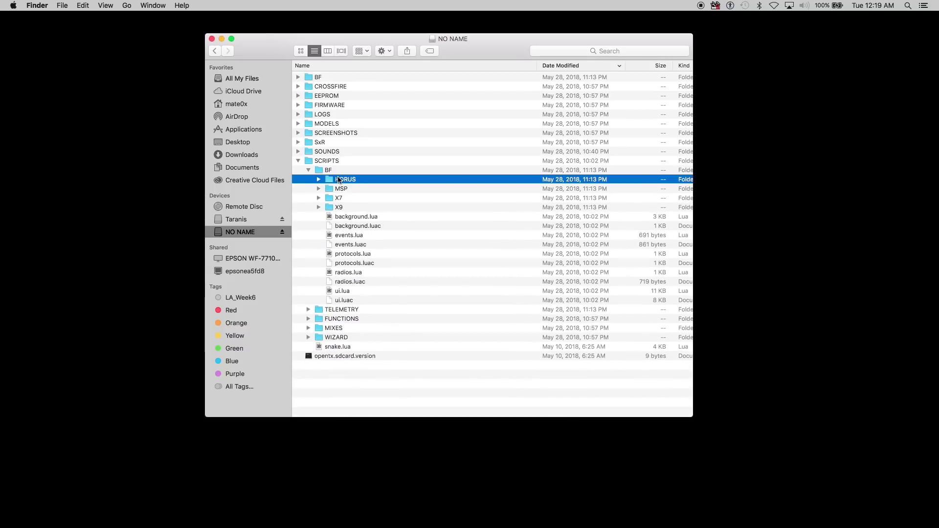
left_click(331, 210)
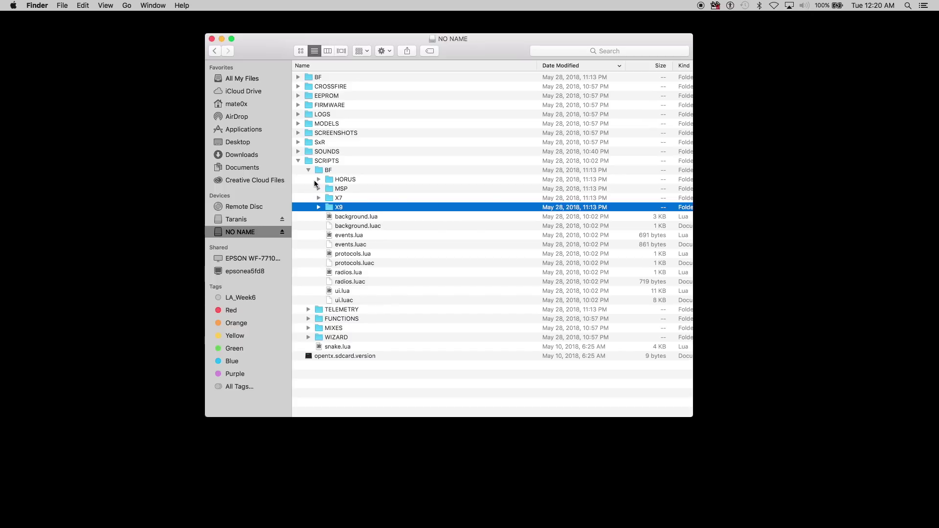
left_click(298, 160)
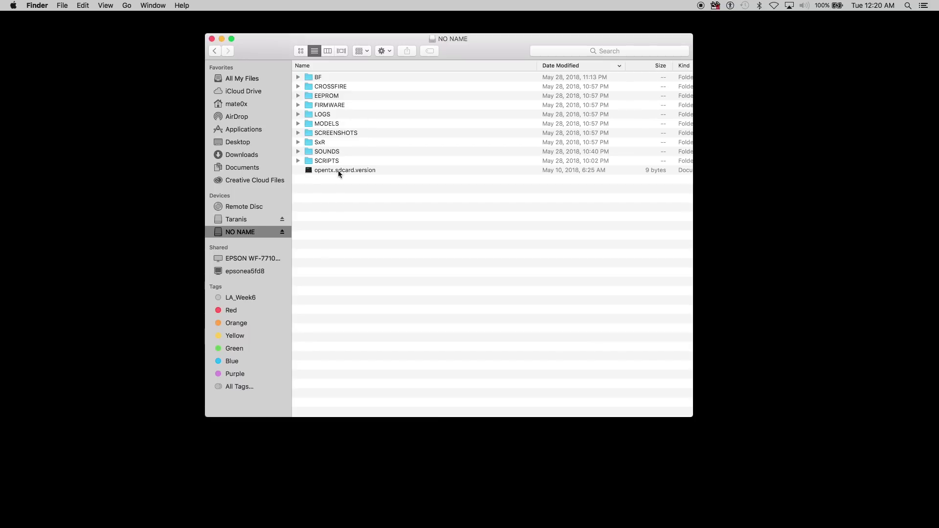